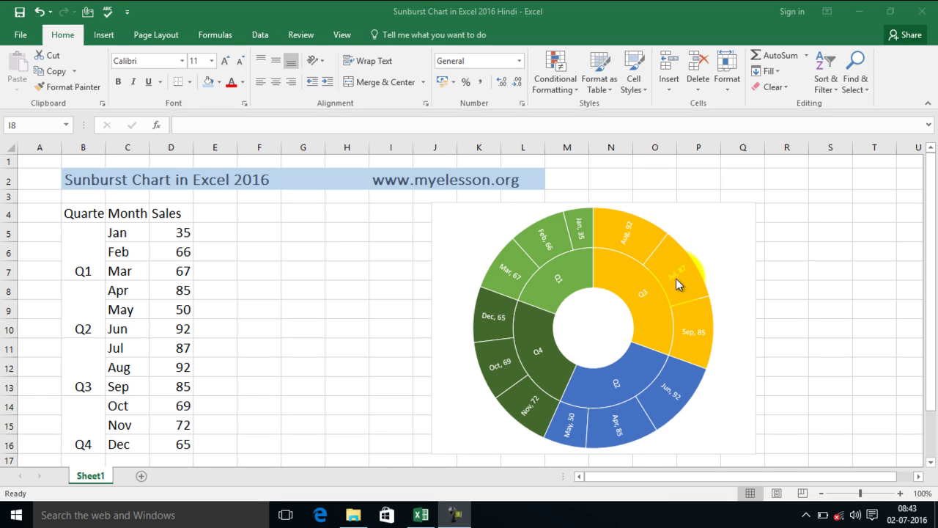
Enter = in G4 and G5 to recalculate the RANDBETWEEN sales figures
click(311, 215)
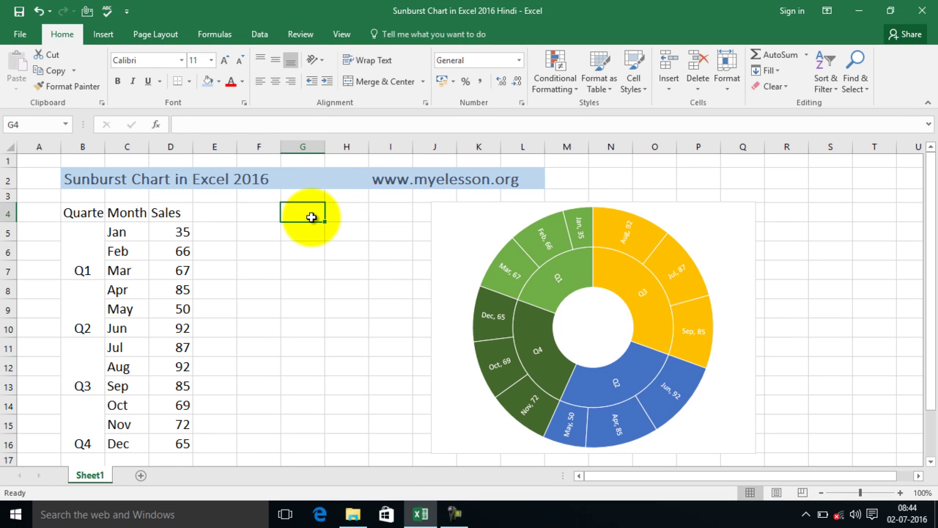
text(=)
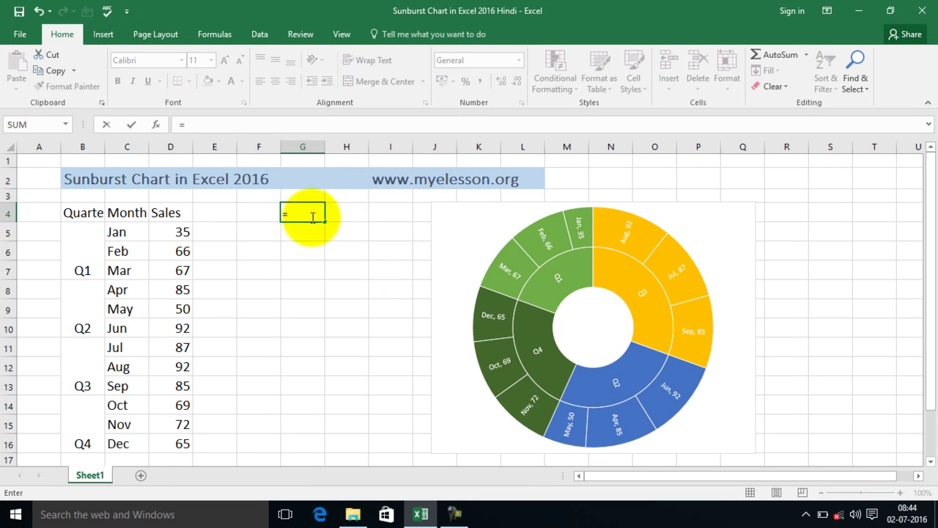
key(Return)
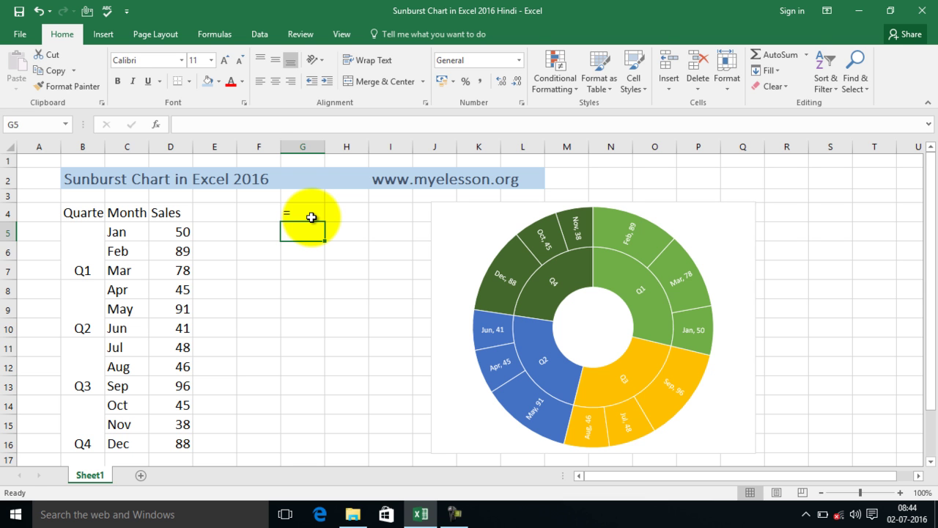
text(=)
key(Return)
Check the RANDBETWEEN(30,100) formula in D5, then recalculate again from G6 and select the chart
click(184, 233)
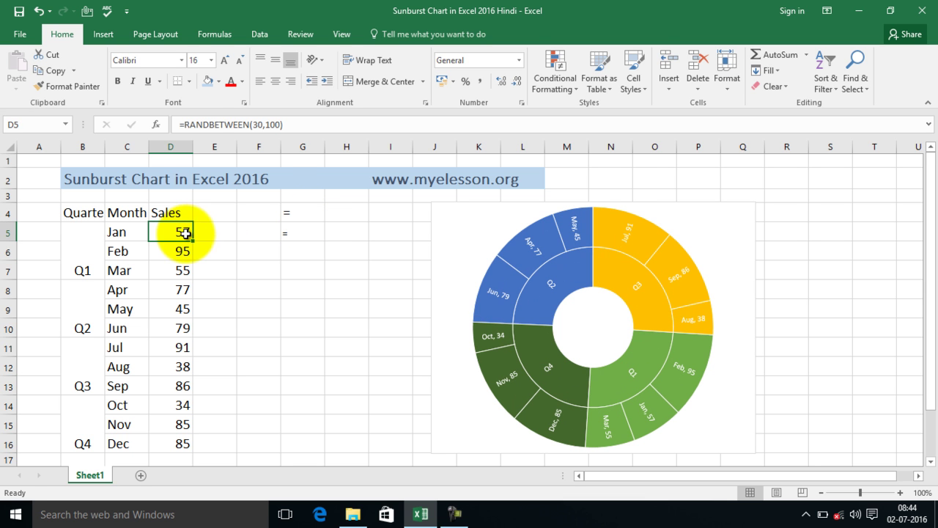
click(302, 248)
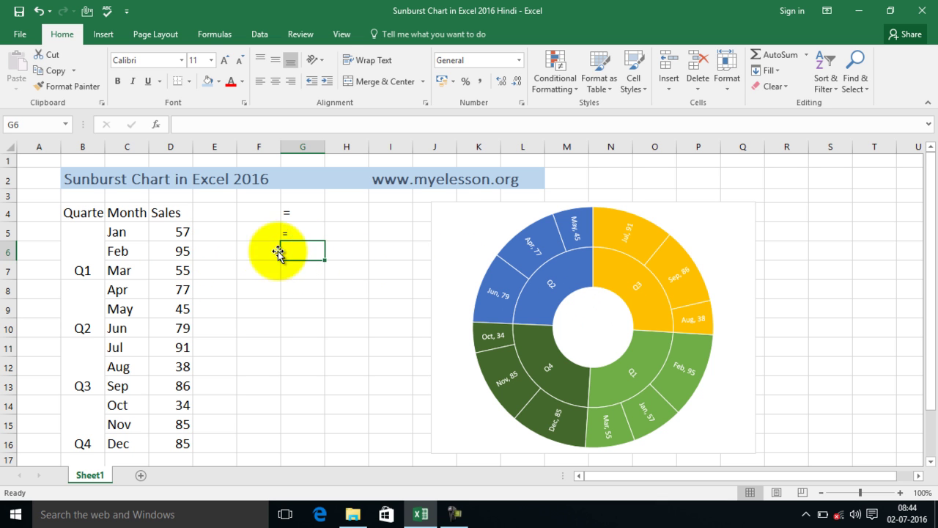
click(176, 233)
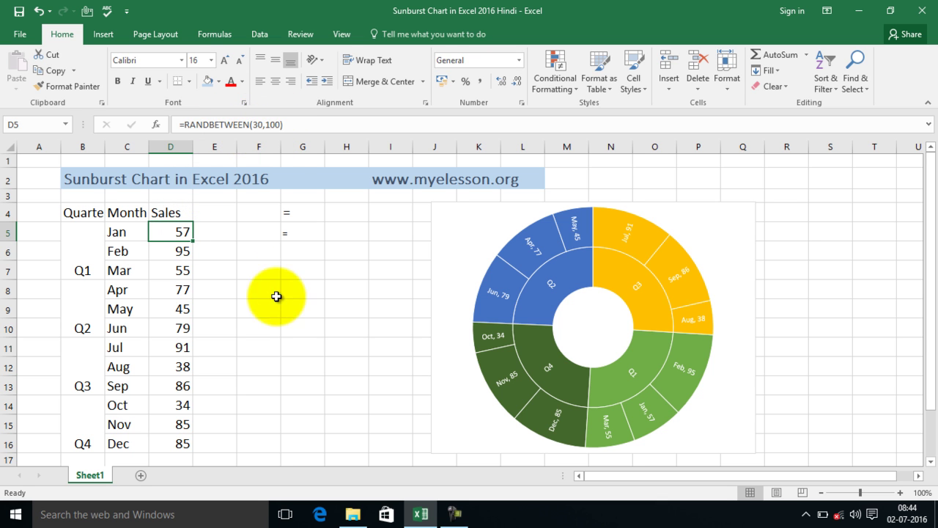
click(297, 252)
text(=)
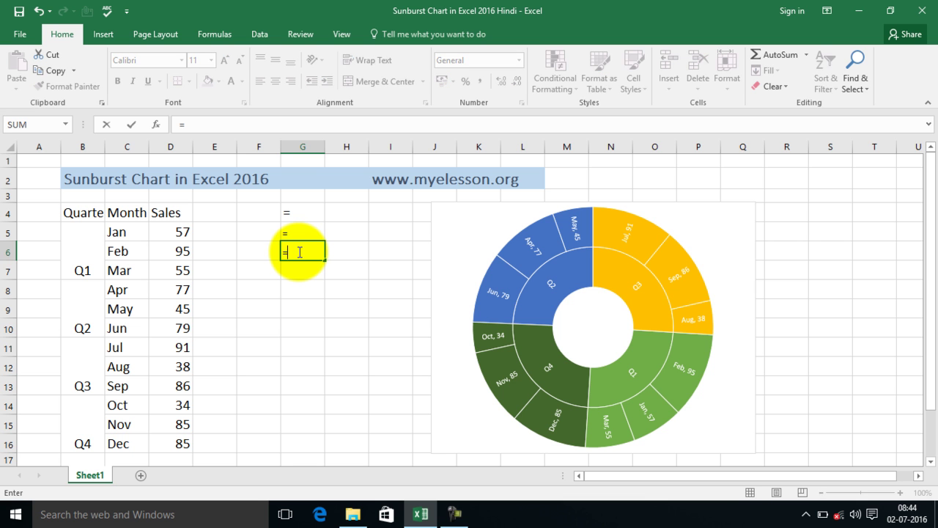
key(Return)
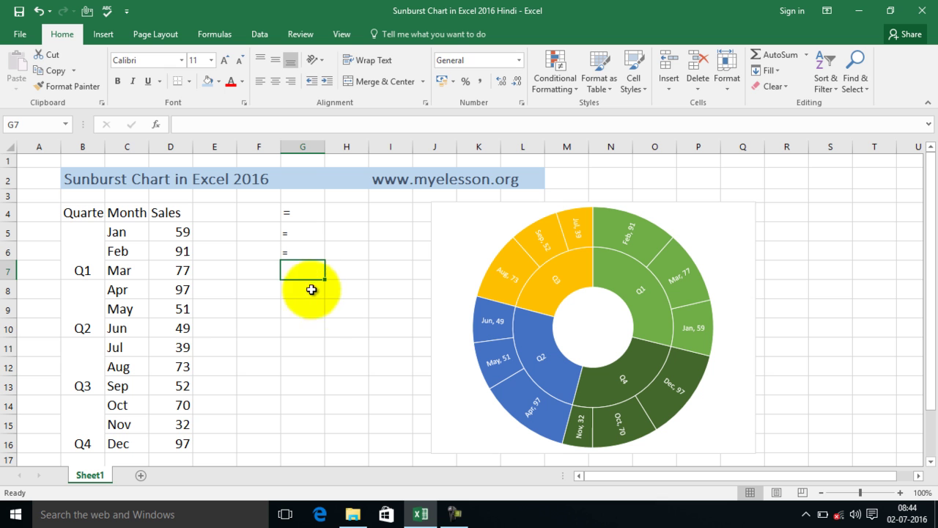
click(464, 213)
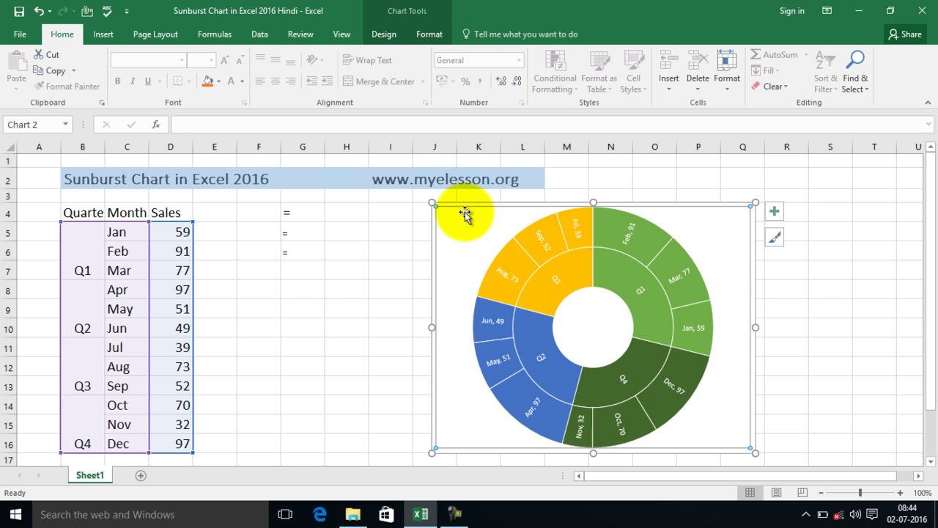
Apply the first Colorful palette from Change Colors, giving blue, orange, grey and yellow quarters
click(383, 34)
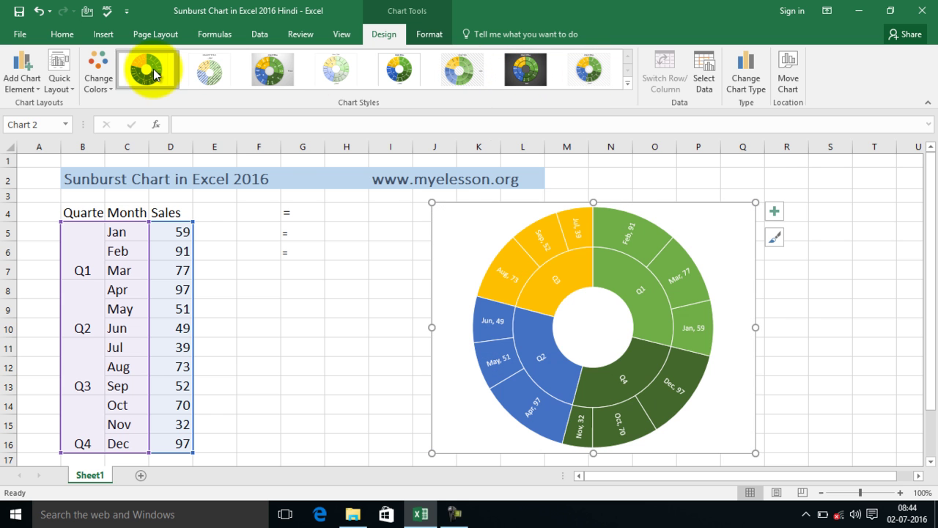
click(109, 85)
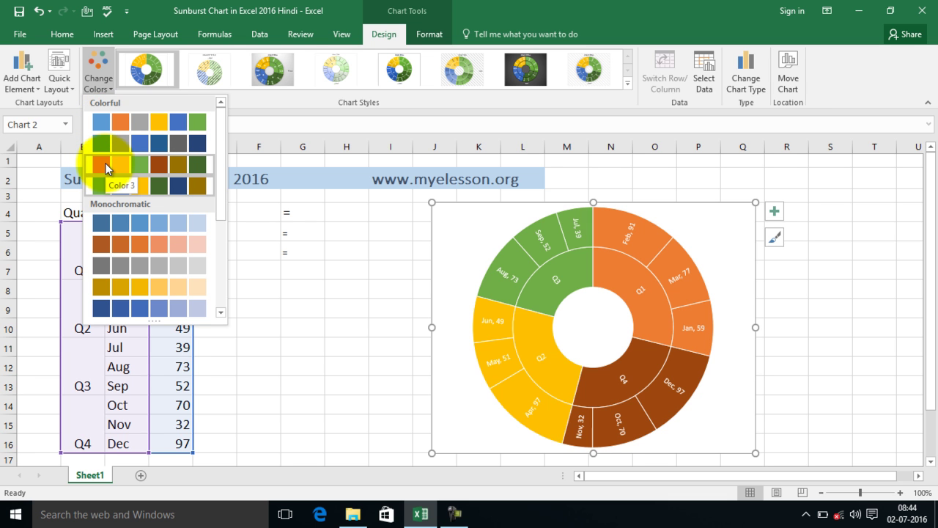
click(107, 118)
click(306, 276)
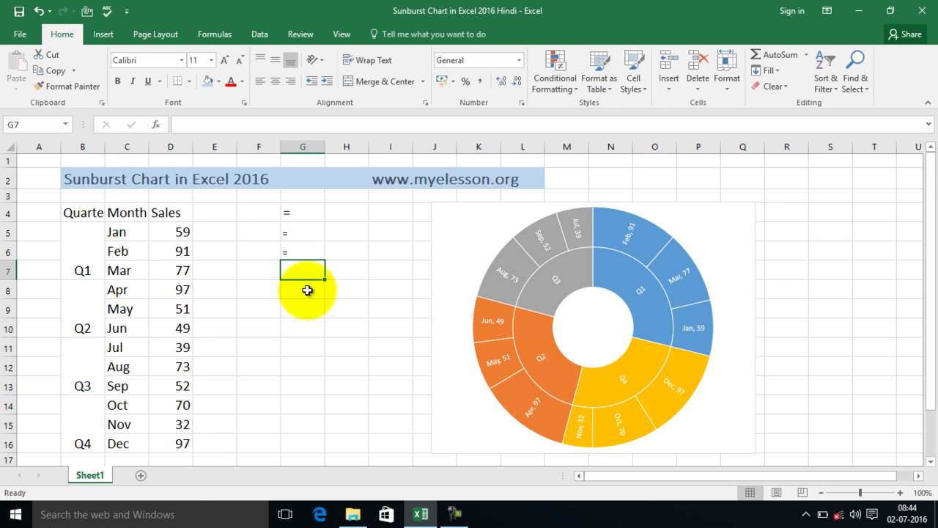
Try Quick Layout 1 and Layout 2 on the sunburst chart for title and value labels
click(452, 226)
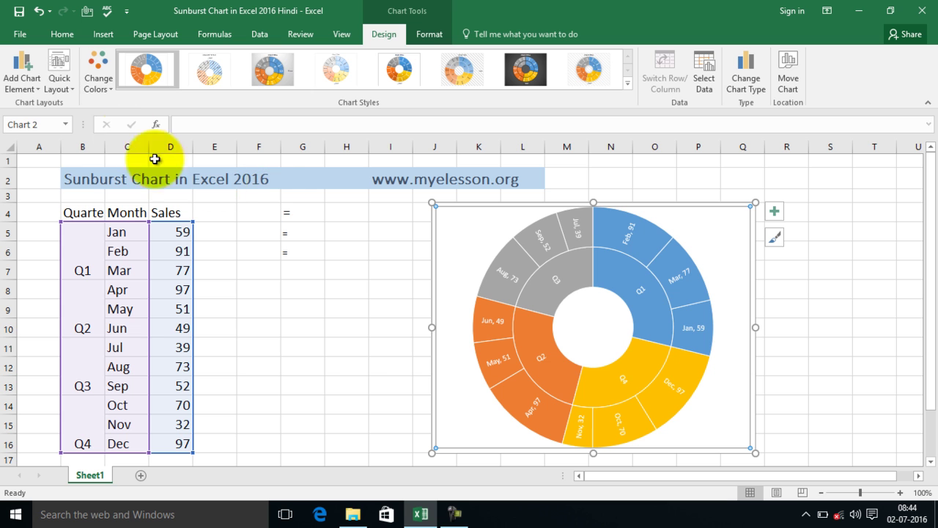
click(69, 87)
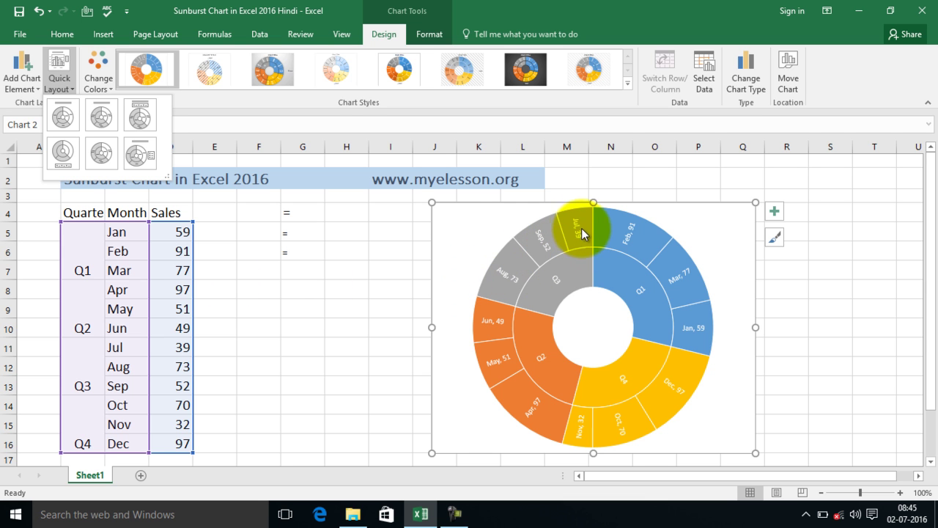
click(60, 118)
click(60, 73)
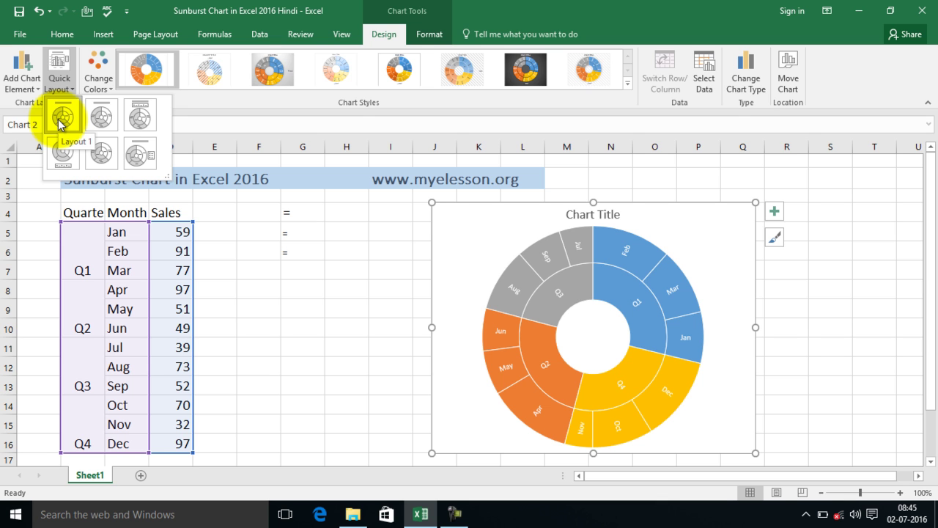
click(102, 118)
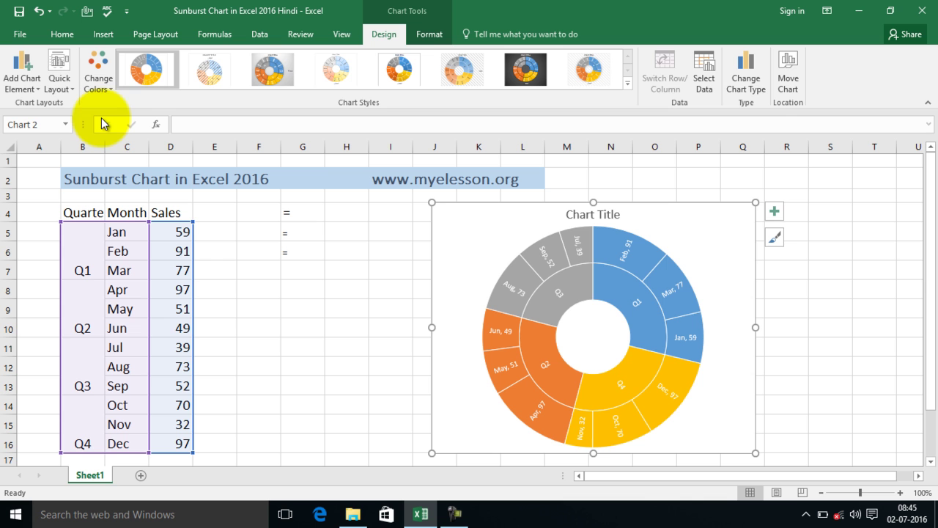
click(66, 85)
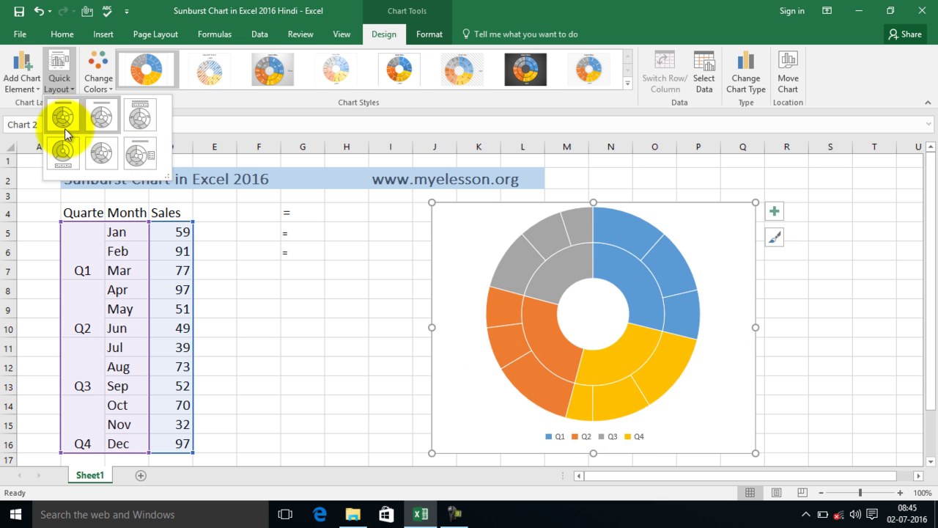
Keep Layout 2 and place the Chart Title above the sunburst
click(103, 117)
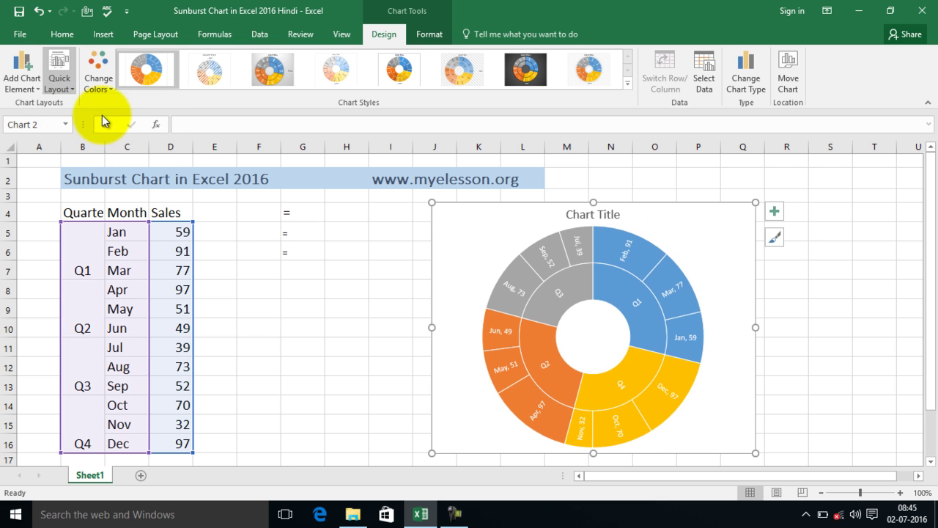
click(774, 212)
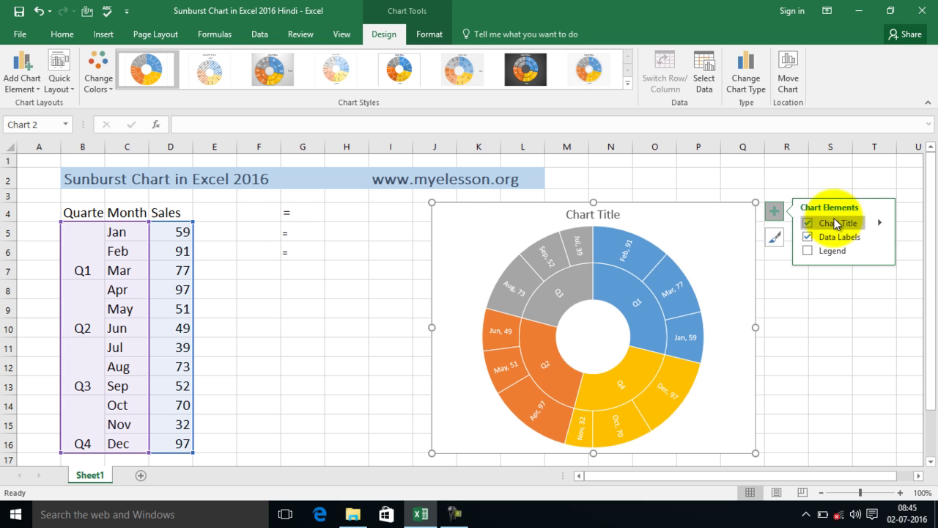
click(880, 222)
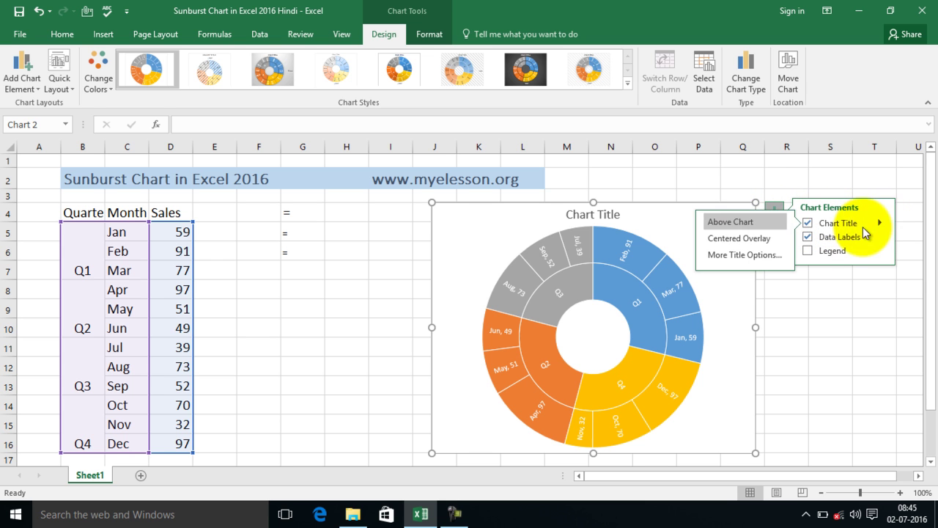
click(738, 222)
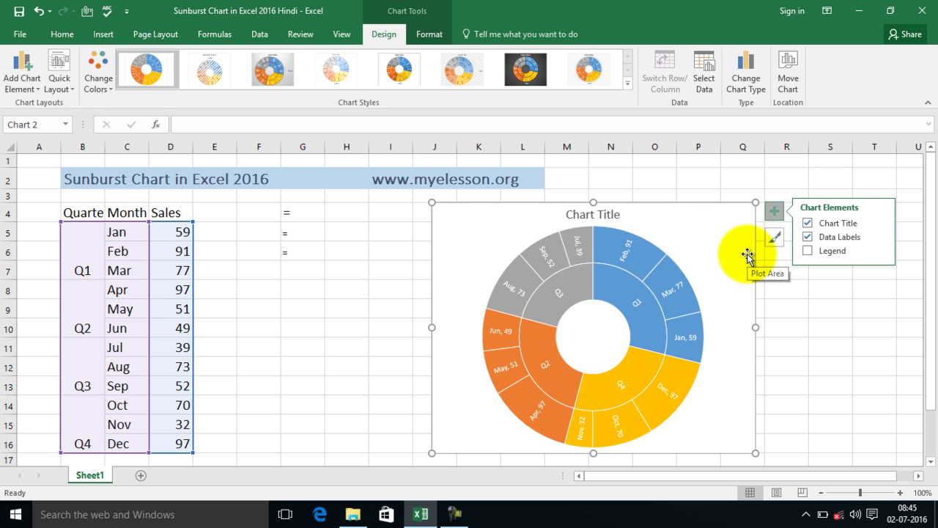
click(880, 221)
click(769, 256)
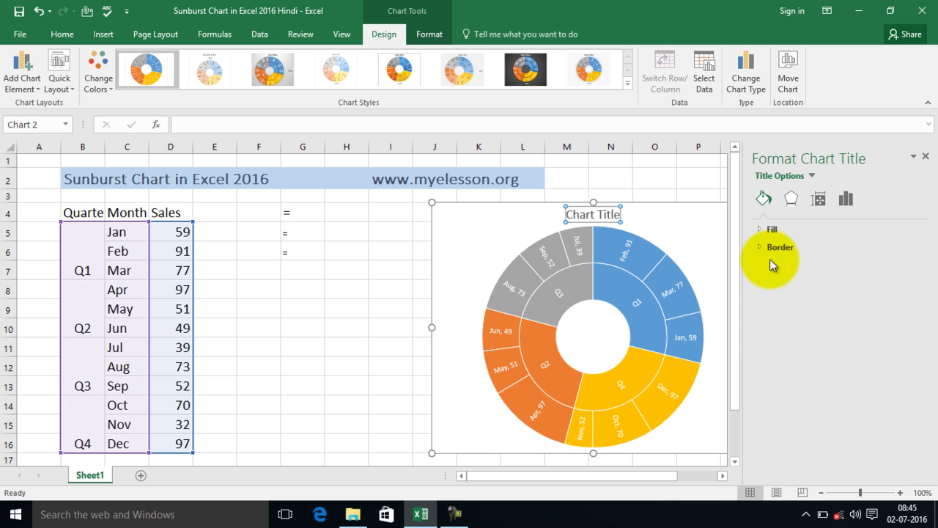
click(924, 156)
Confirm data labels show Category Name and Value, like 'Feb, 91', then deselect the chart
click(777, 213)
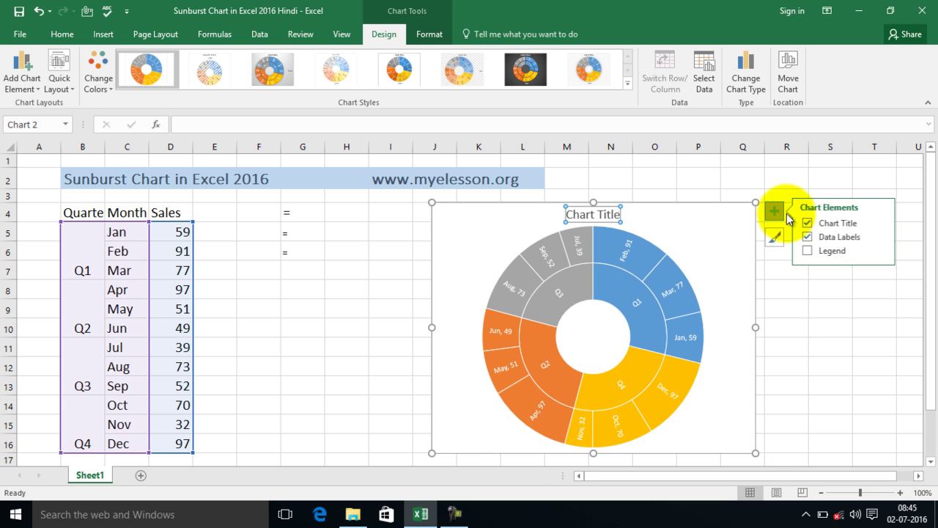
click(780, 213)
click(780, 214)
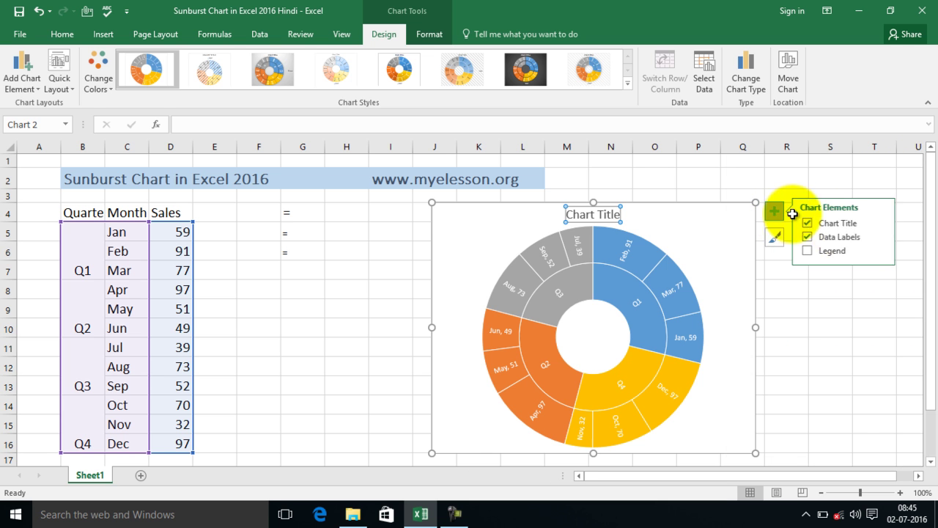
click(882, 237)
click(770, 265)
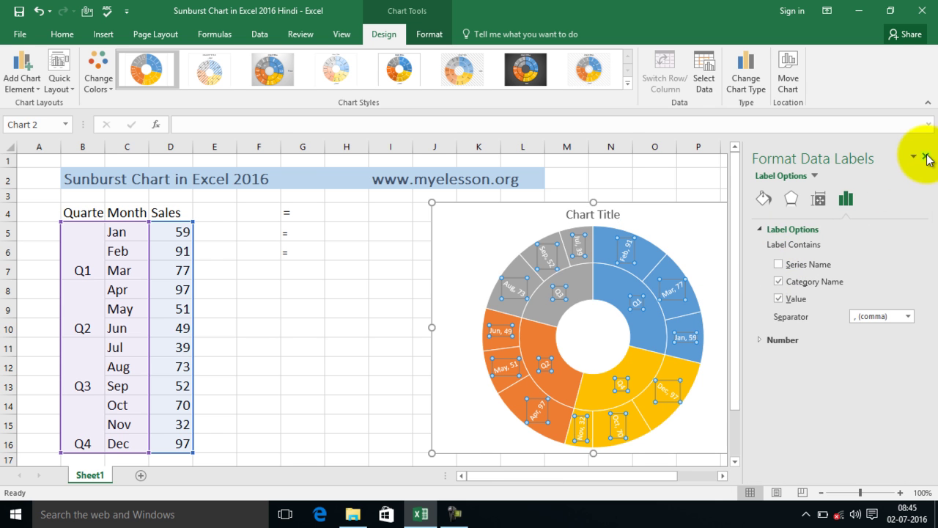
click(925, 156)
click(314, 250)
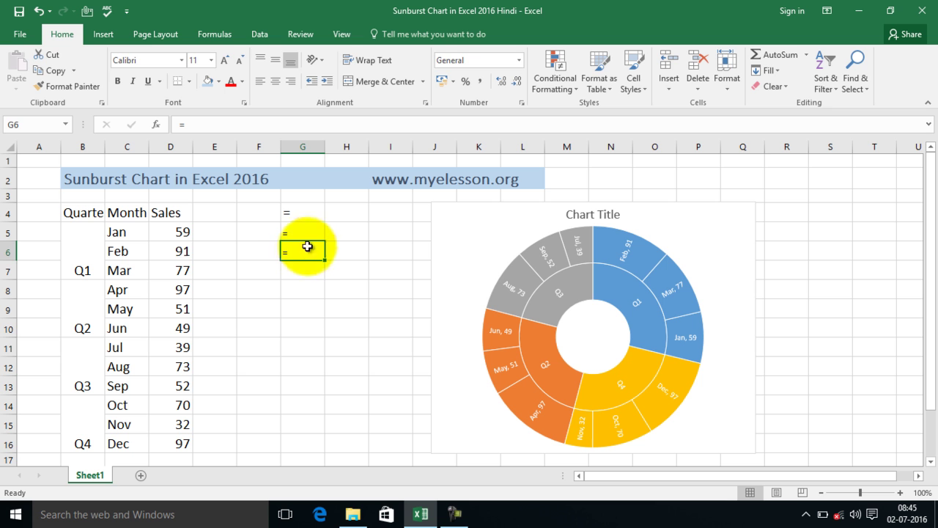
Delete the sunburst chart and select the data range B5:D16
click(436, 208)
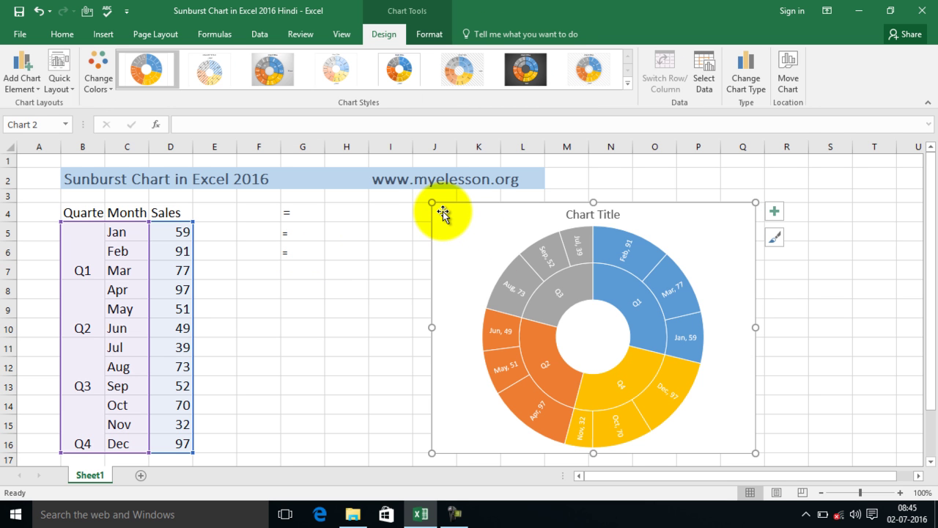
key(Delete)
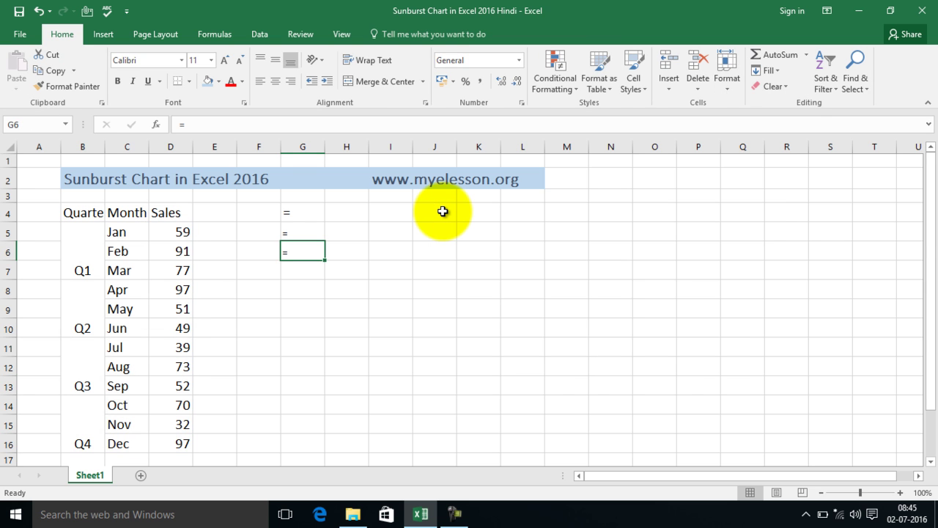
drag(85, 233, 168, 423)
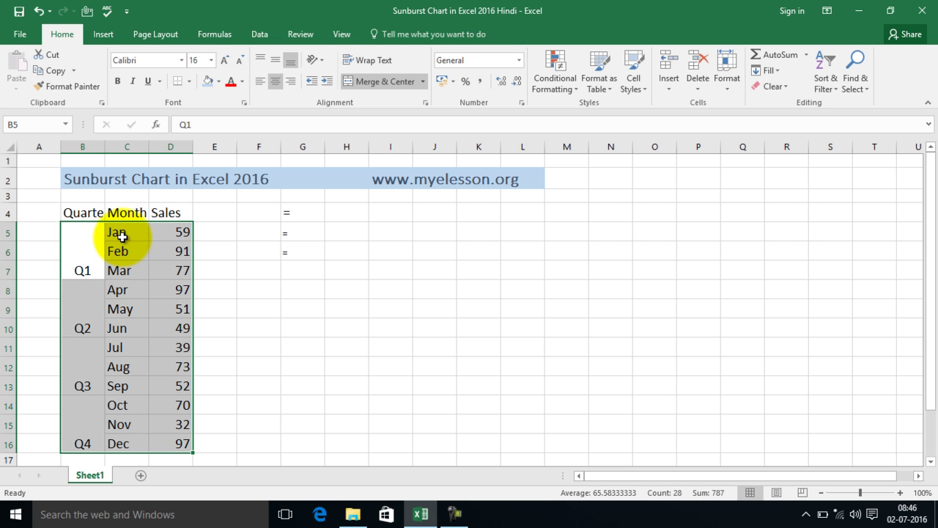
Insert a Sunburst chart of B5:D16 from the Insert tab's hierarchy chart options
click(104, 35)
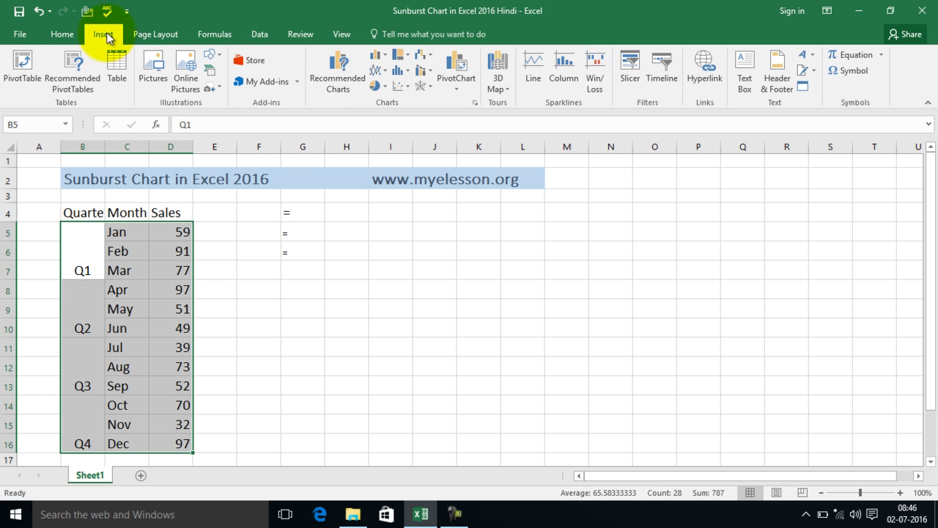
click(406, 55)
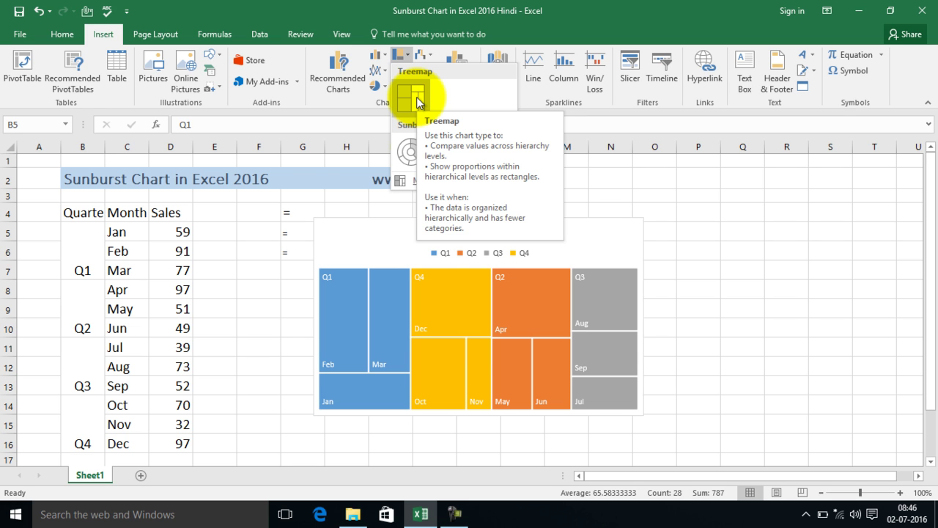
click(410, 153)
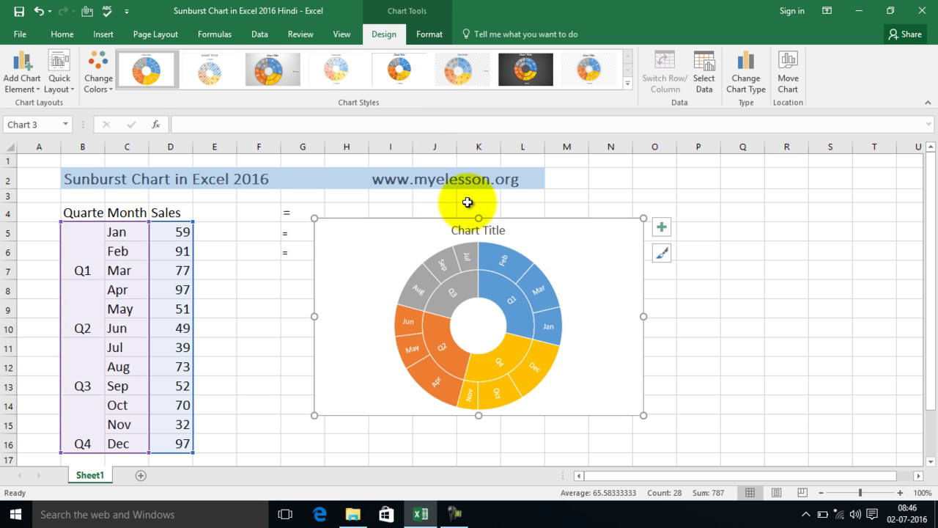
Delete the Chart Title and drag the bottom-right corner handle to enlarge the sunburst
click(484, 228)
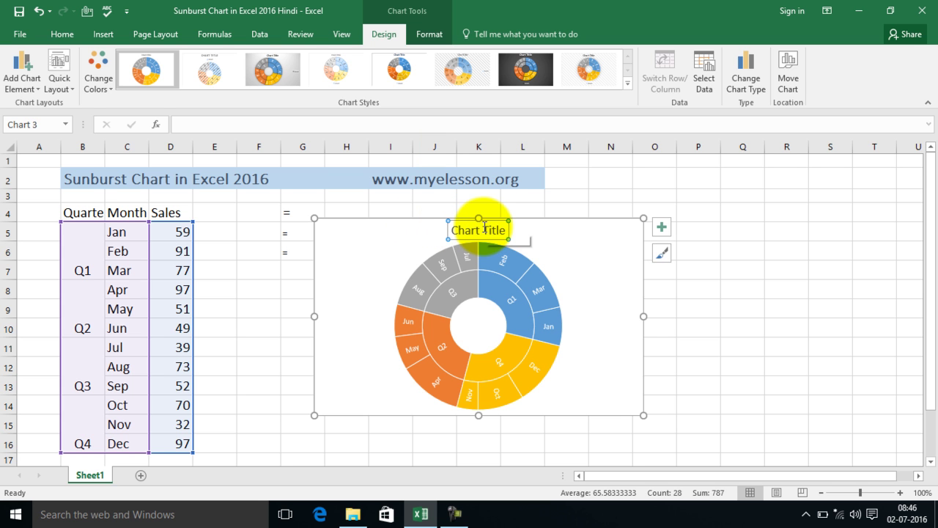
key(Delete)
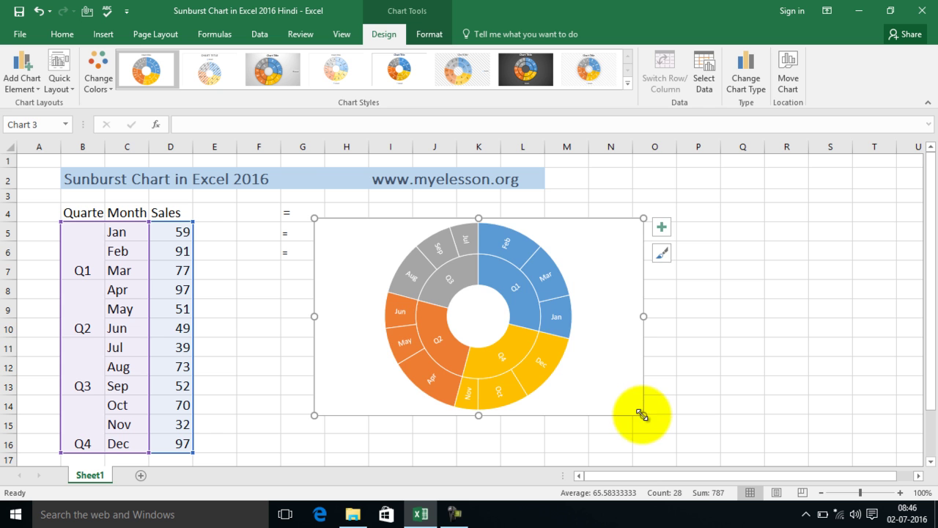
mouse_move(643, 415)
mouse_down()
mouse_move(575, 399)
mouse_move(609, 411)
mouse_move(653, 453)
mouse_up()
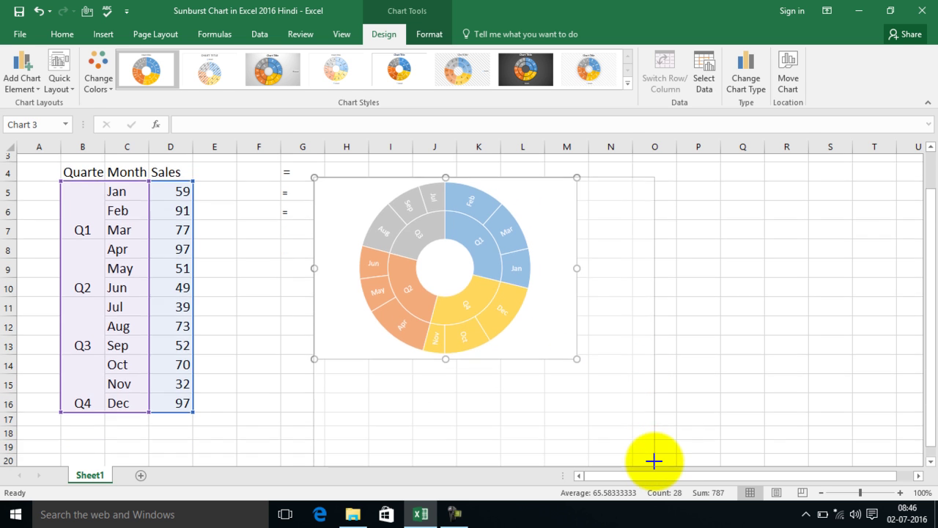
drag(654, 460, 658, 421)
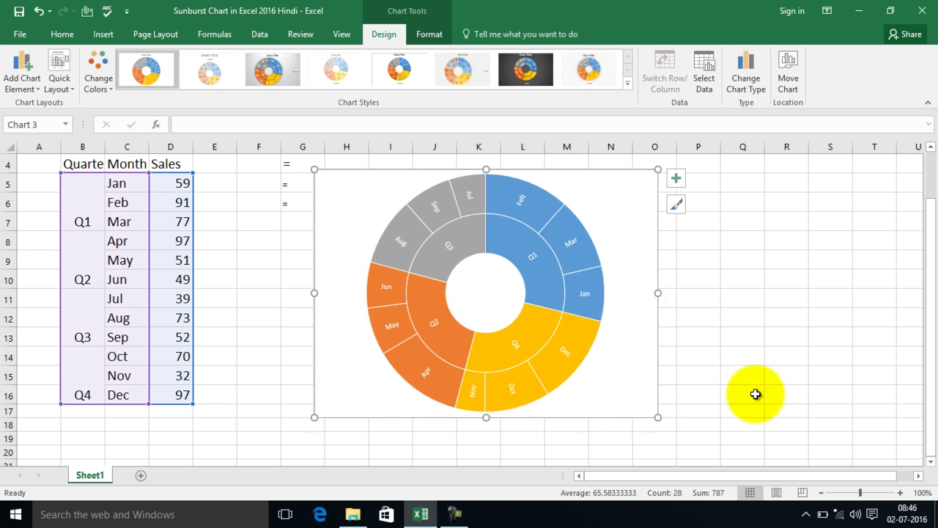
scroll(703, 396, up, 1)
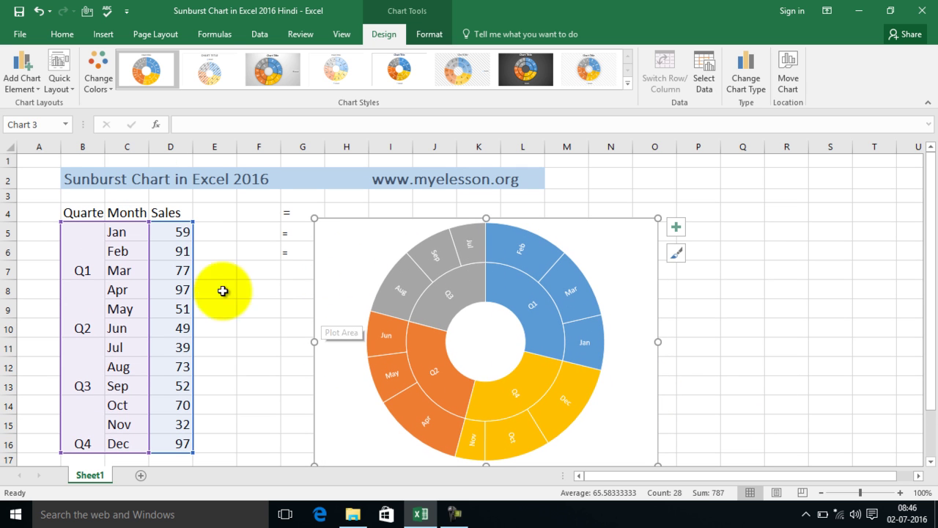
Apply a title-and-value-label Quick Layout and the orange, brown, yellow and green colour set
click(68, 79)
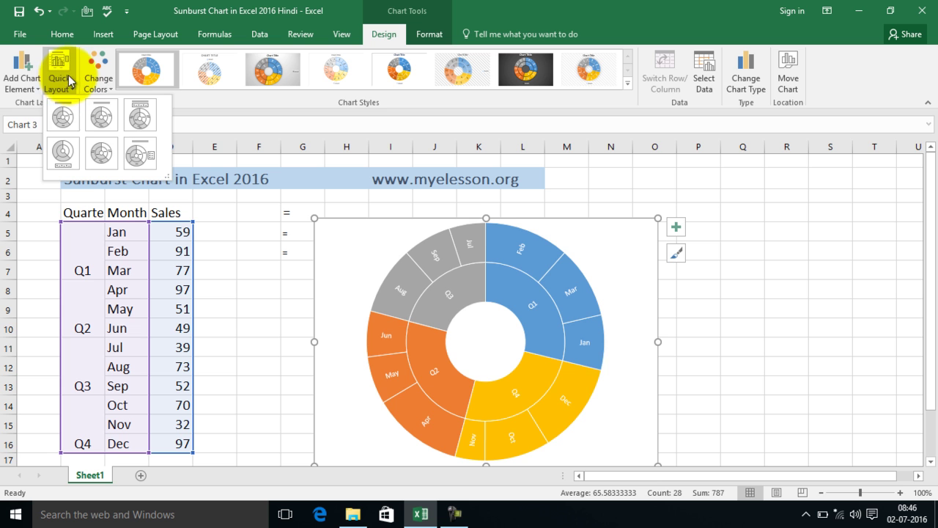
click(66, 116)
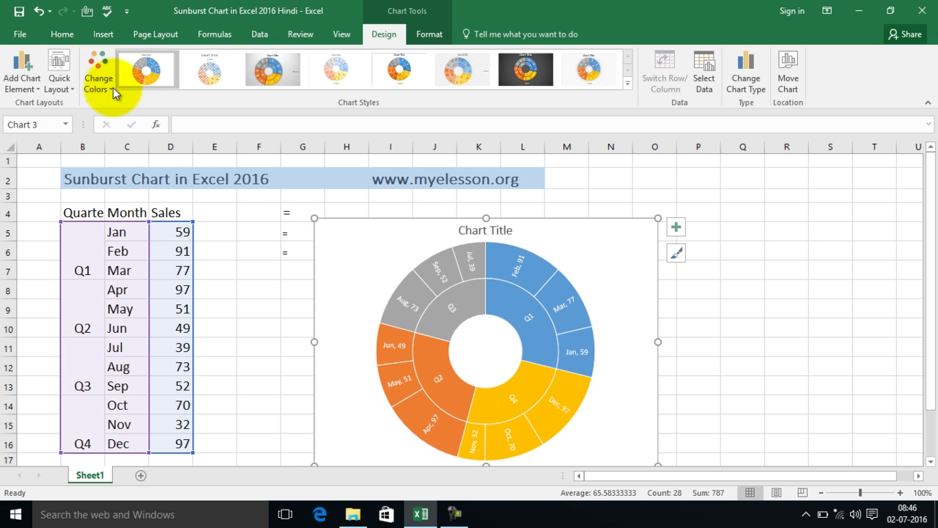
click(110, 85)
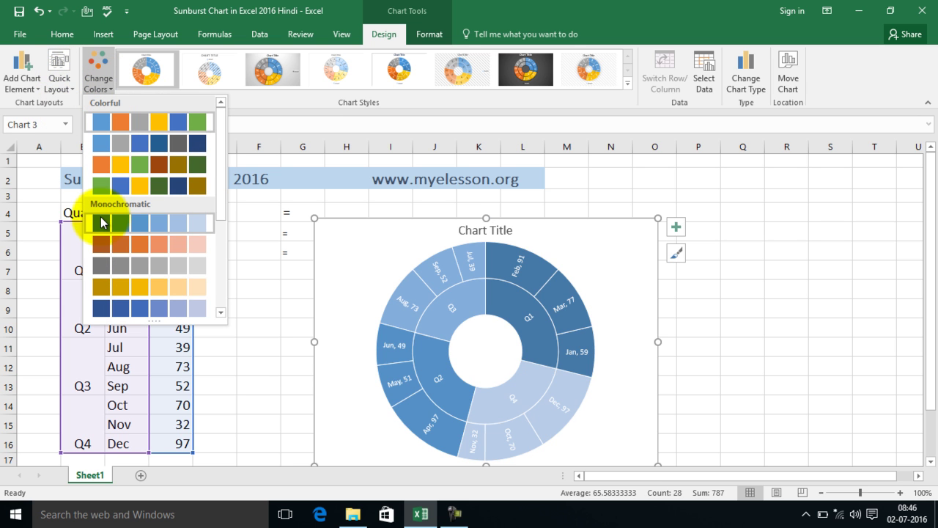
click(103, 163)
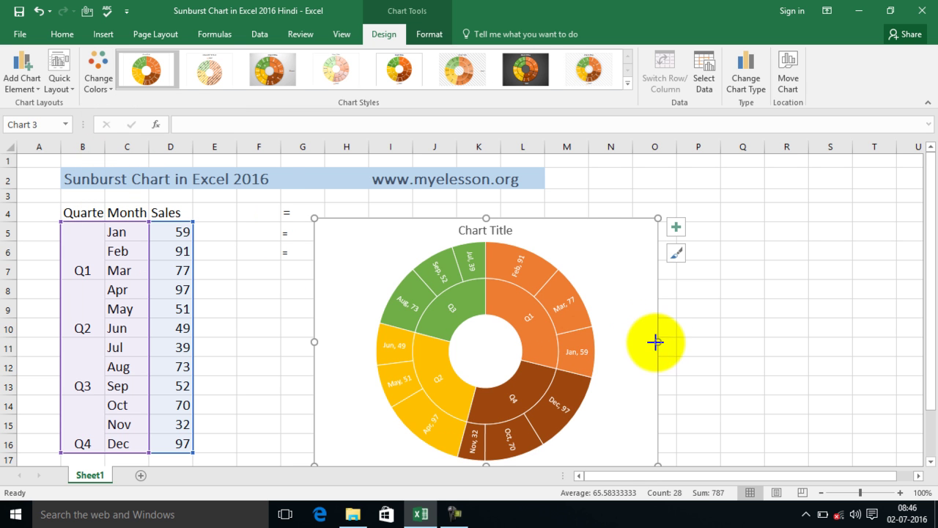
Extend the chart's right edge outward and pull its left edge in, then deselect it
drag(656, 341, 735, 342)
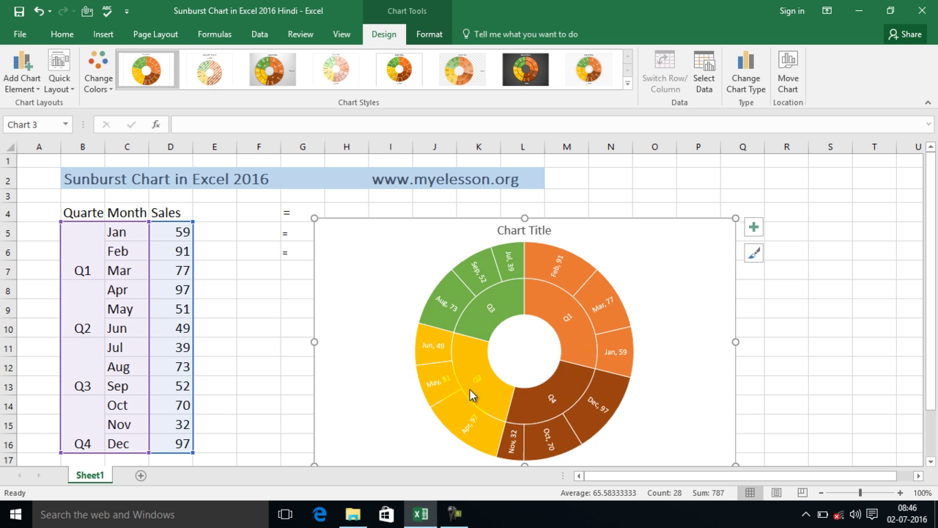
drag(314, 341, 387, 342)
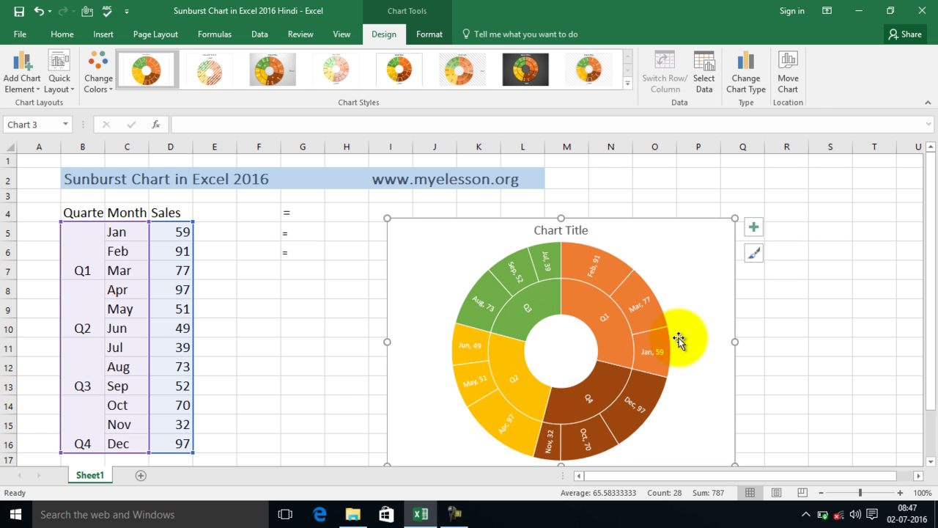
click(812, 360)
scroll(812, 360, down, 1)
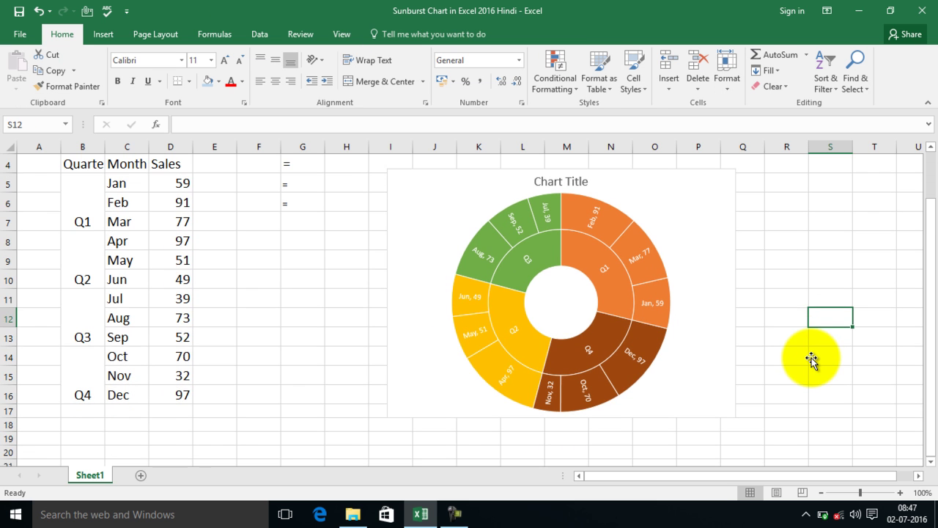
scroll(812, 359, up, 1)
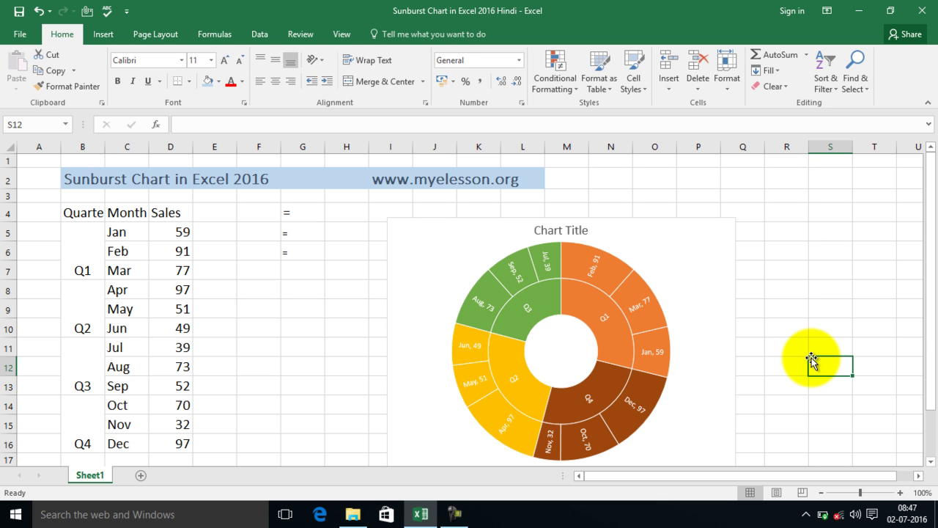